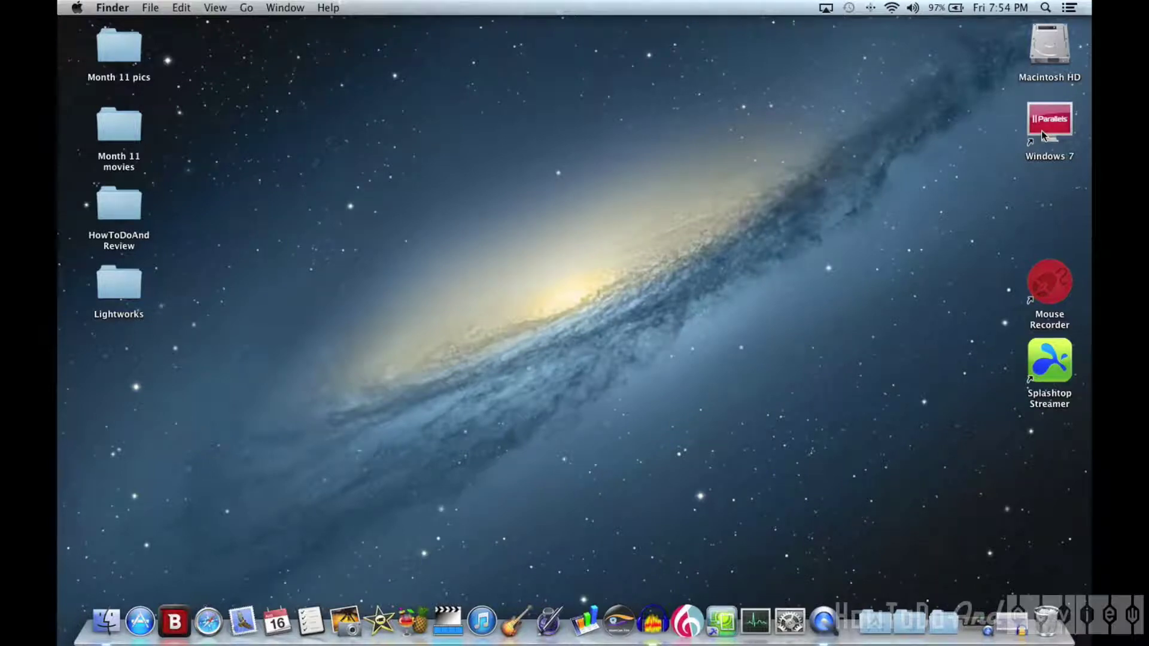
# Launch the Windows 7 Parallels virtual machine from the Mac desktop
pyautogui.doubleClick(1042, 130)
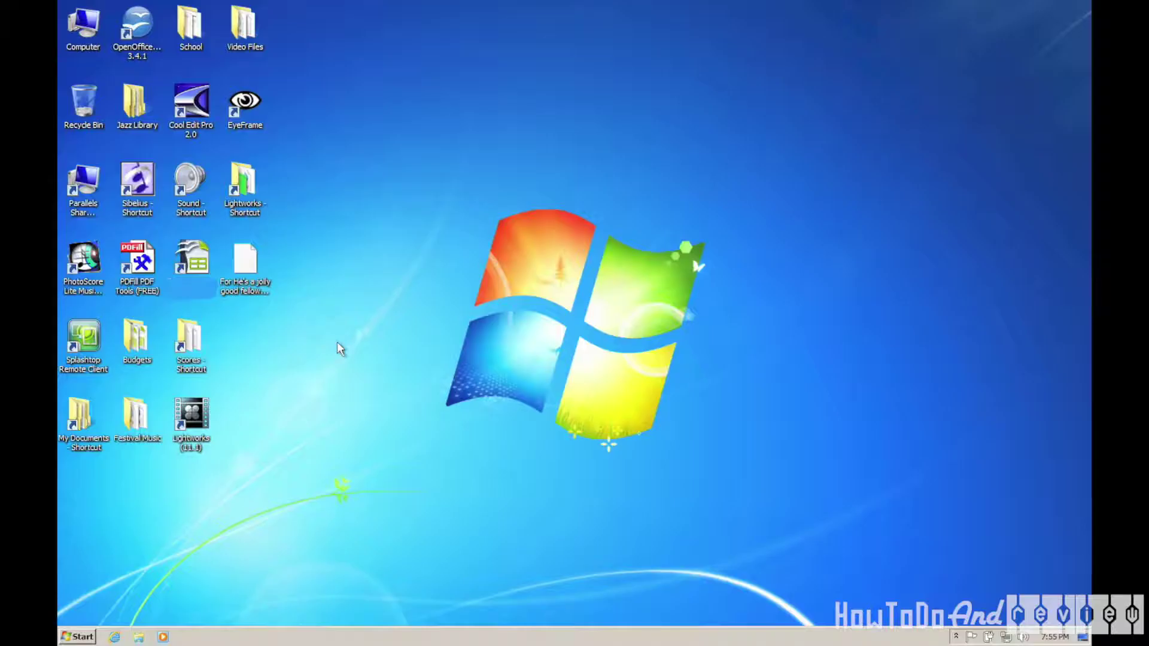
# Start Lightworks 11.1 and open the 'Lightworks demo Project' from the Projects Browser
pyautogui.doubleClick(195, 418)
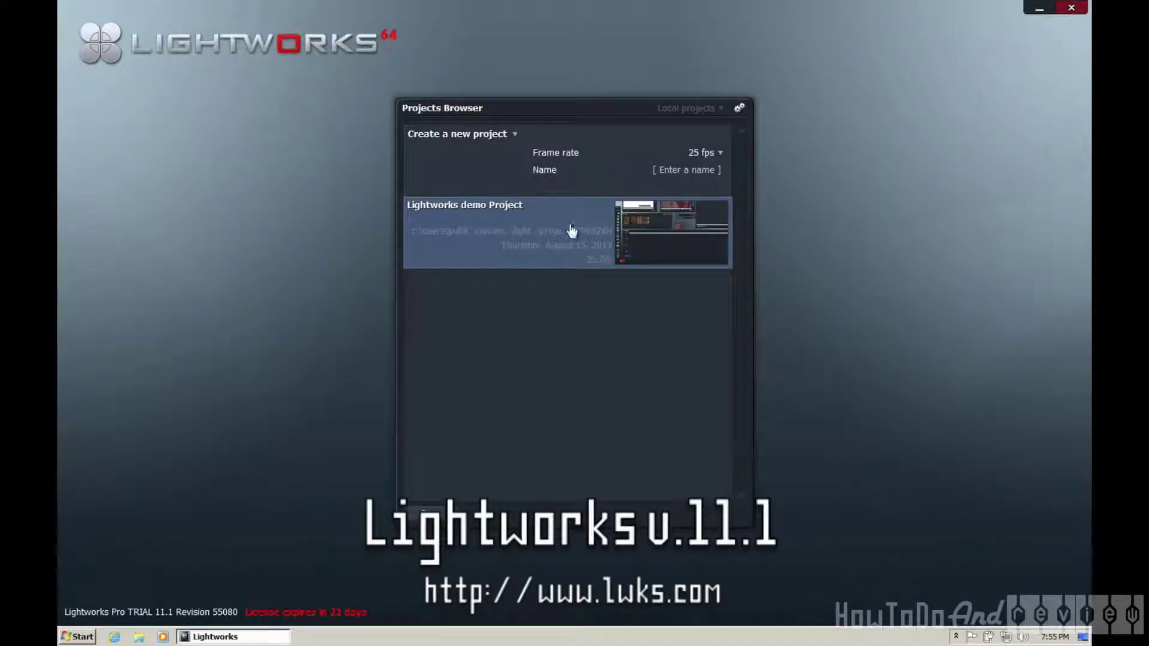
pyautogui.doubleClick(572, 231)
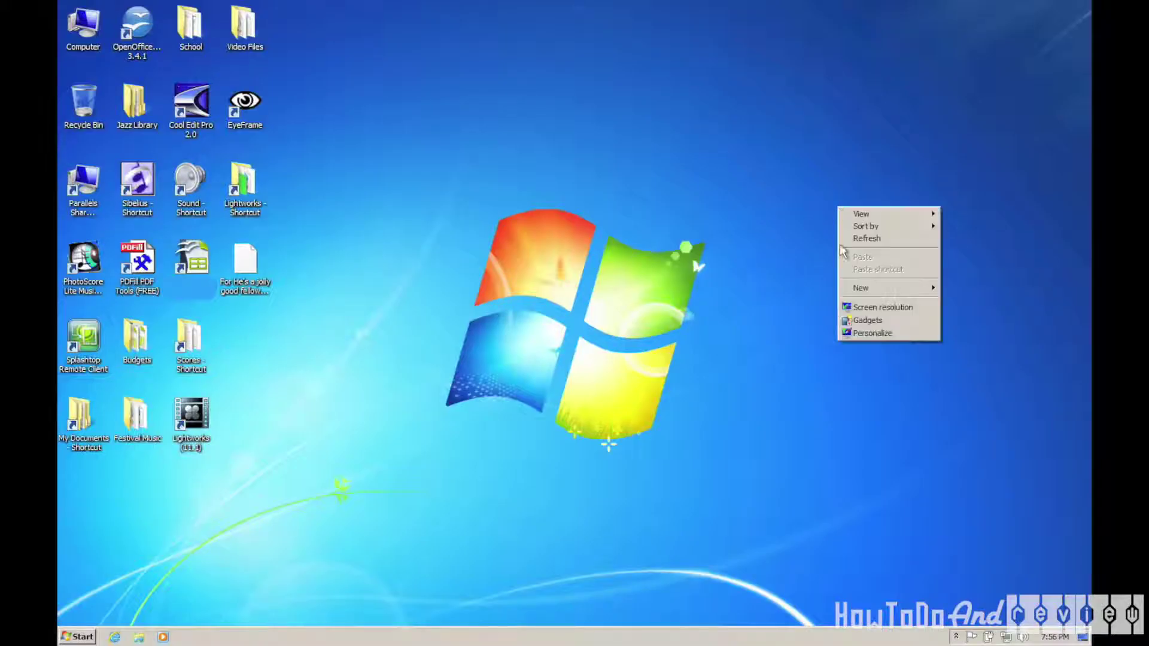
# Set the Windows screen resolution to 1920 × 1200, apply and keep it, then close the window
pyautogui.click(850, 306)
pyautogui.click(504, 225)
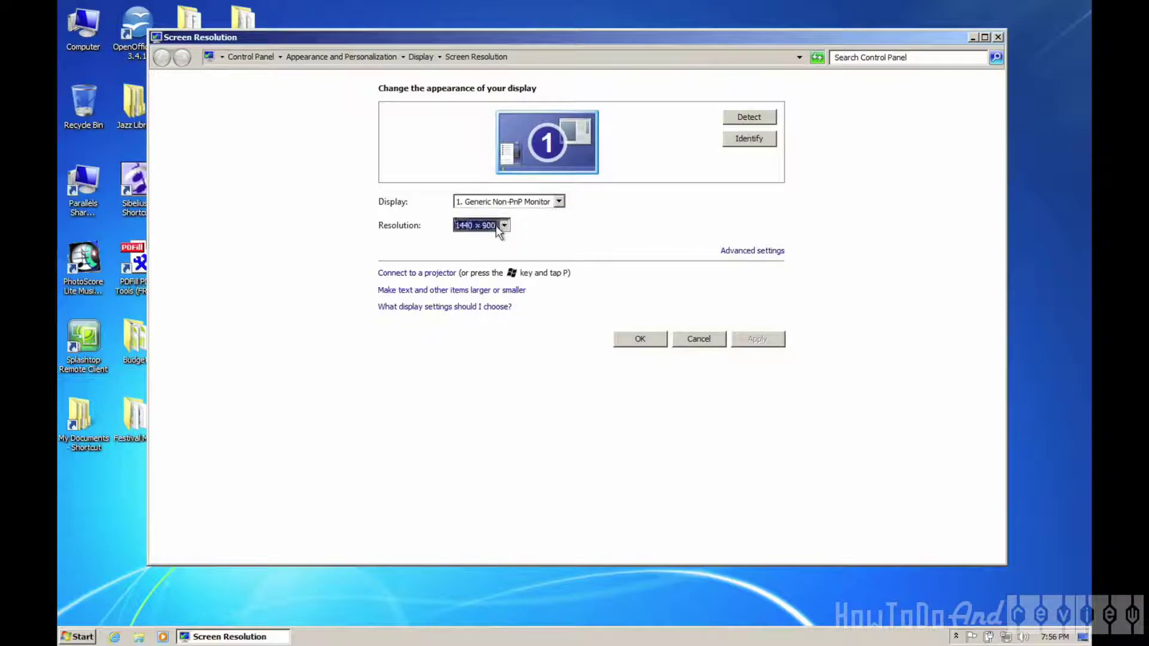
pyautogui.moveTo(473, 327); pyautogui.dragTo(505, 293)
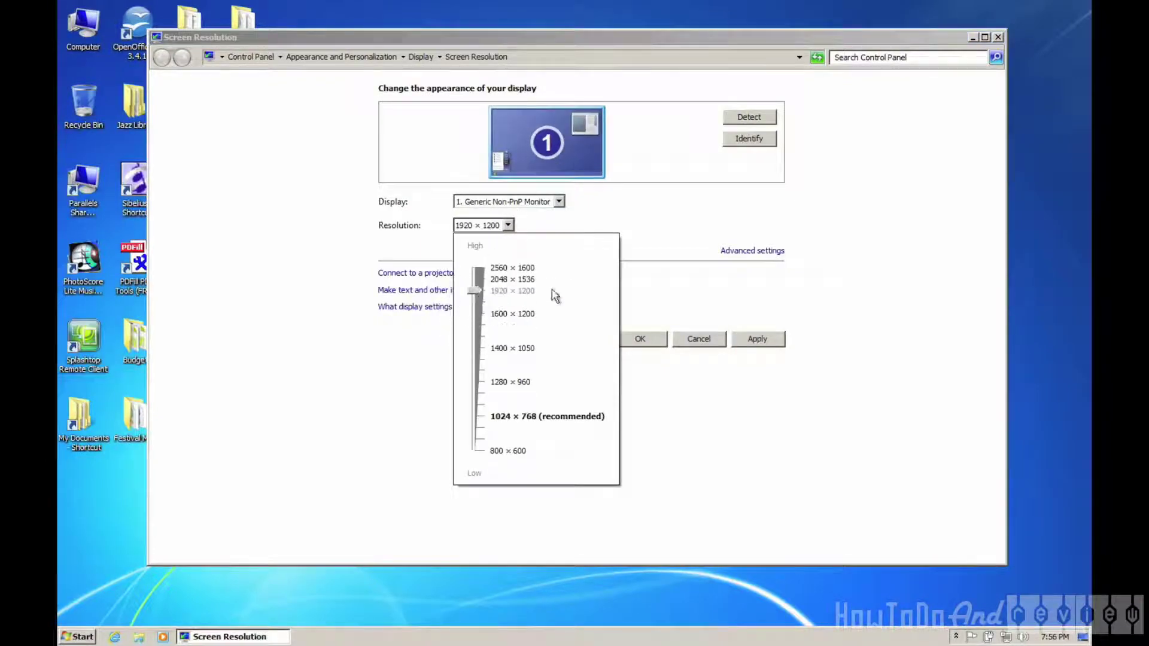
pyautogui.click(753, 339)
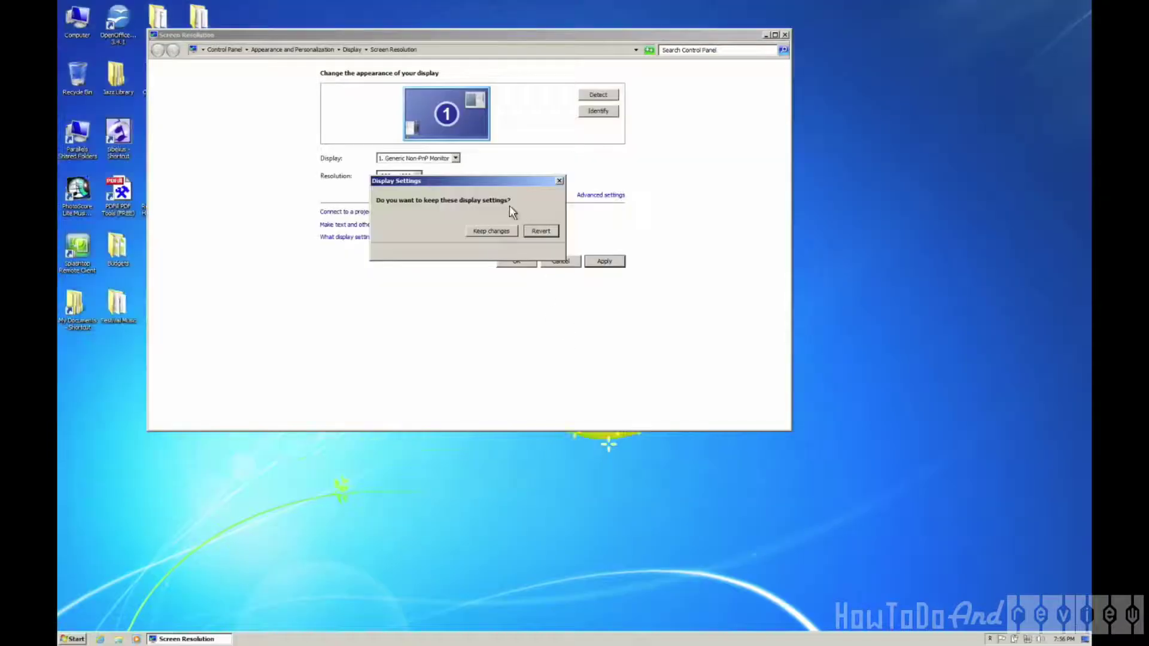
pyautogui.click(499, 237)
pyautogui.click(784, 36)
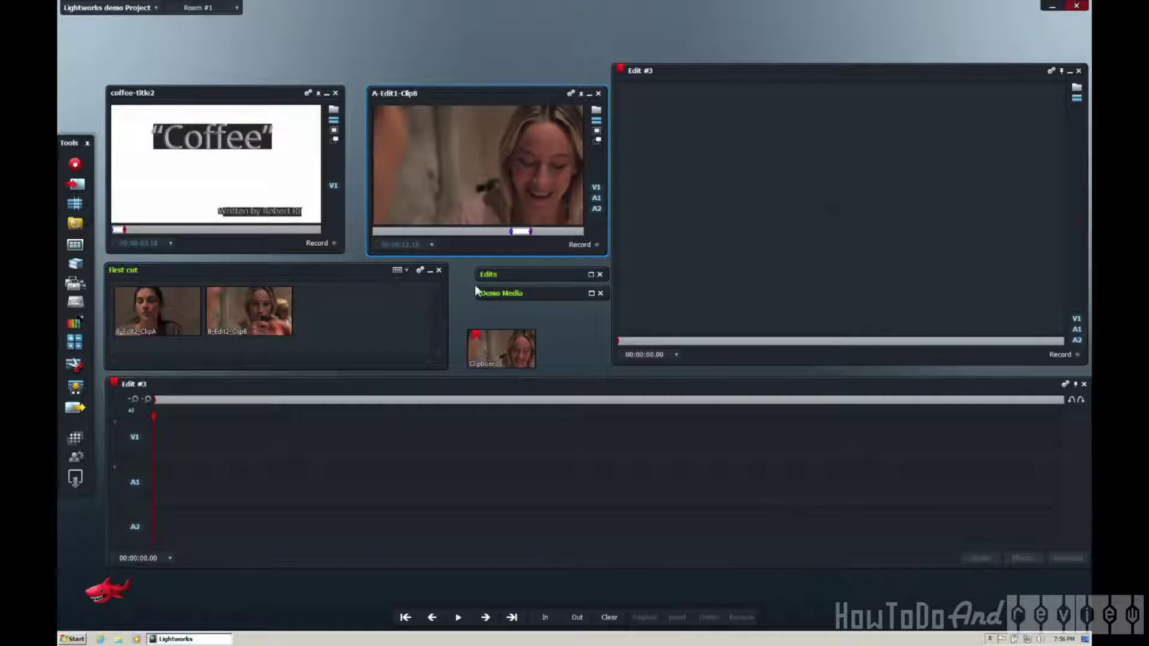
# Drag Edit #1 from the Edits bin into the record viewer, then collapse the bin
pyautogui.click(591, 294)
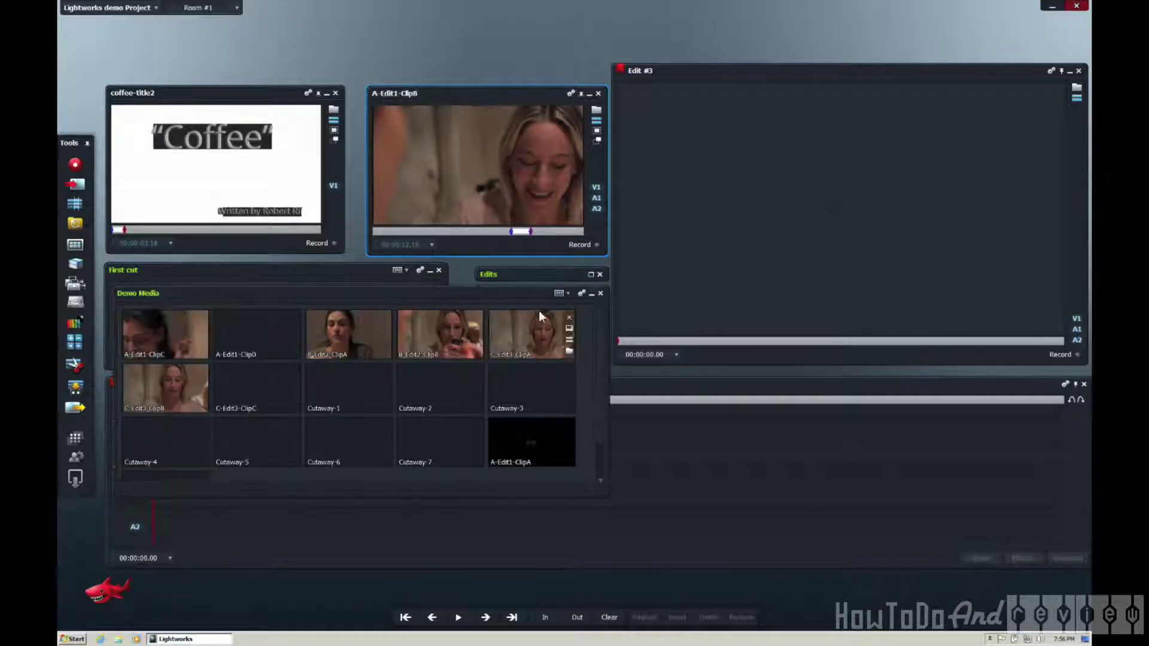
pyautogui.click(591, 293)
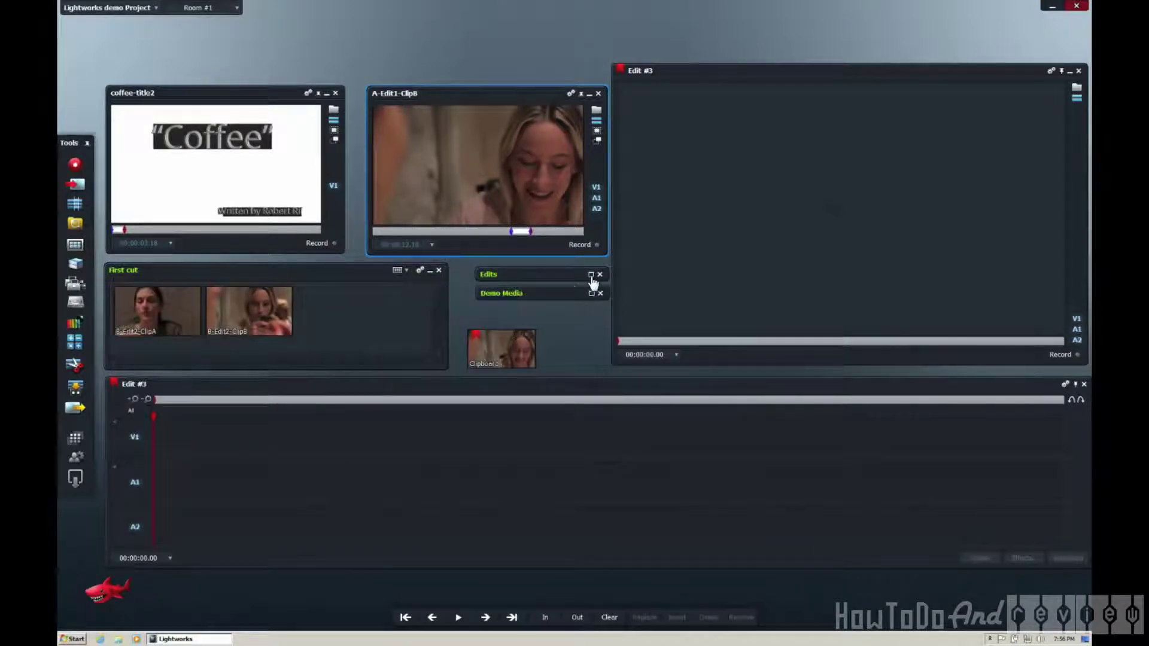
pyautogui.click(591, 275)
pyautogui.moveTo(419, 318); pyautogui.dragTo(630, 315)
pyautogui.click(581, 275)
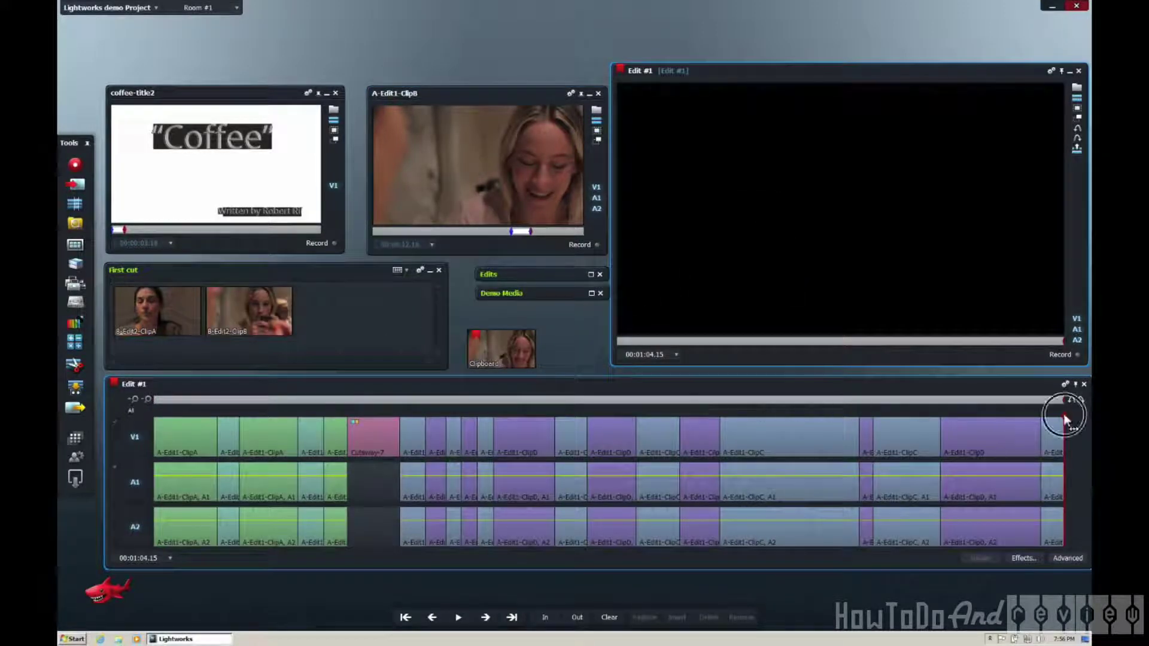
# Play Edit #1 from its beginning and stop playback at 00:00:27.04
pyautogui.moveTo(1064, 415); pyautogui.dragTo(132, 415)
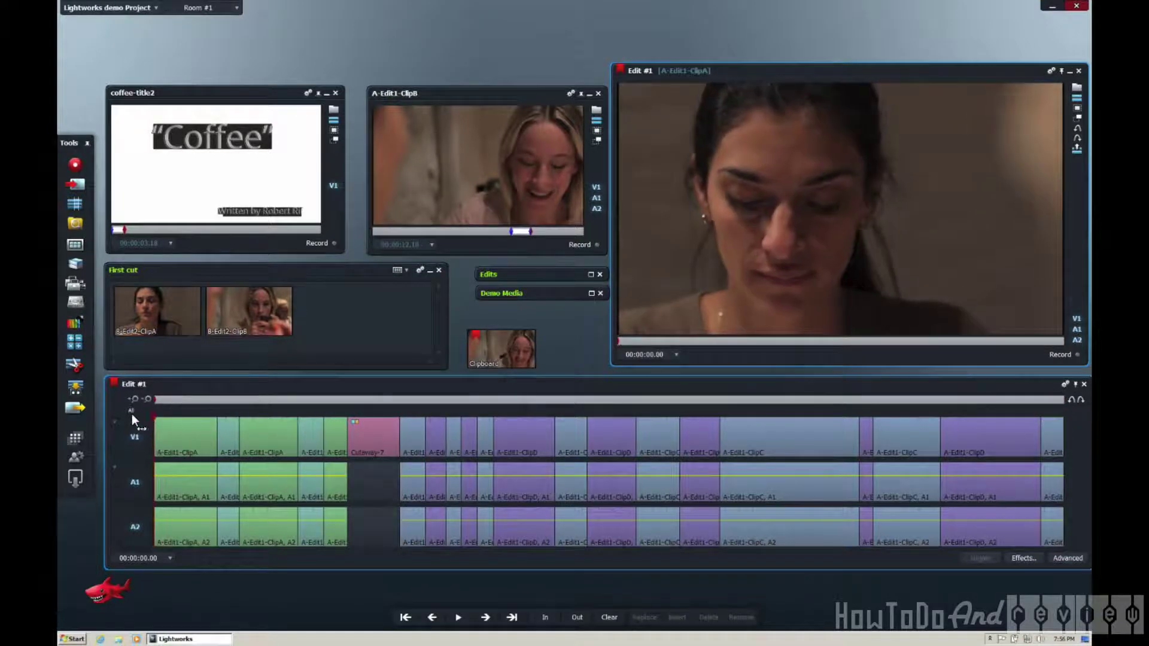
pyautogui.press('space')
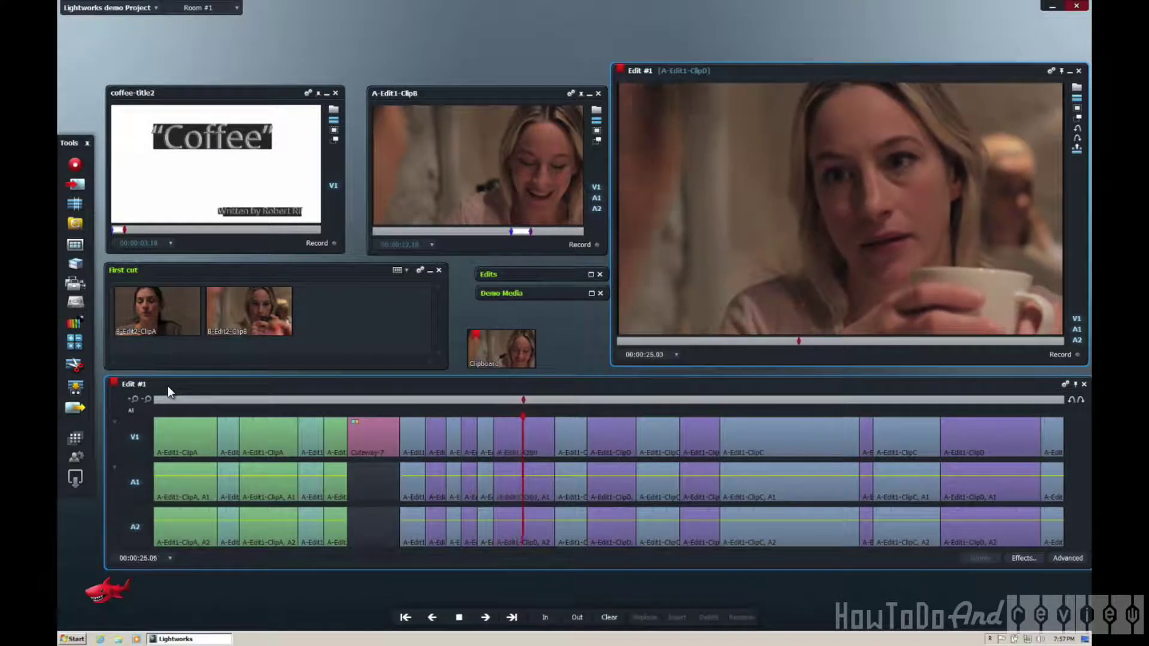
pyautogui.press('space')
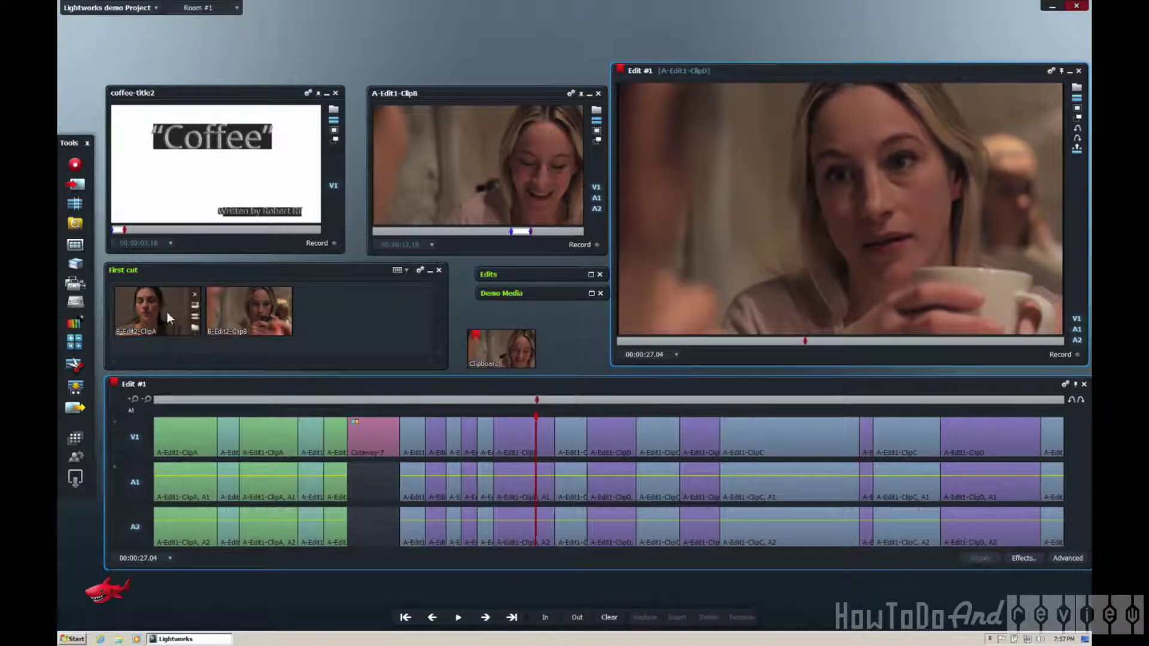
# Open B-Edit2-ClipA from the First cut bin in place of coffee-title2 and play it
pyautogui.click(185, 268)
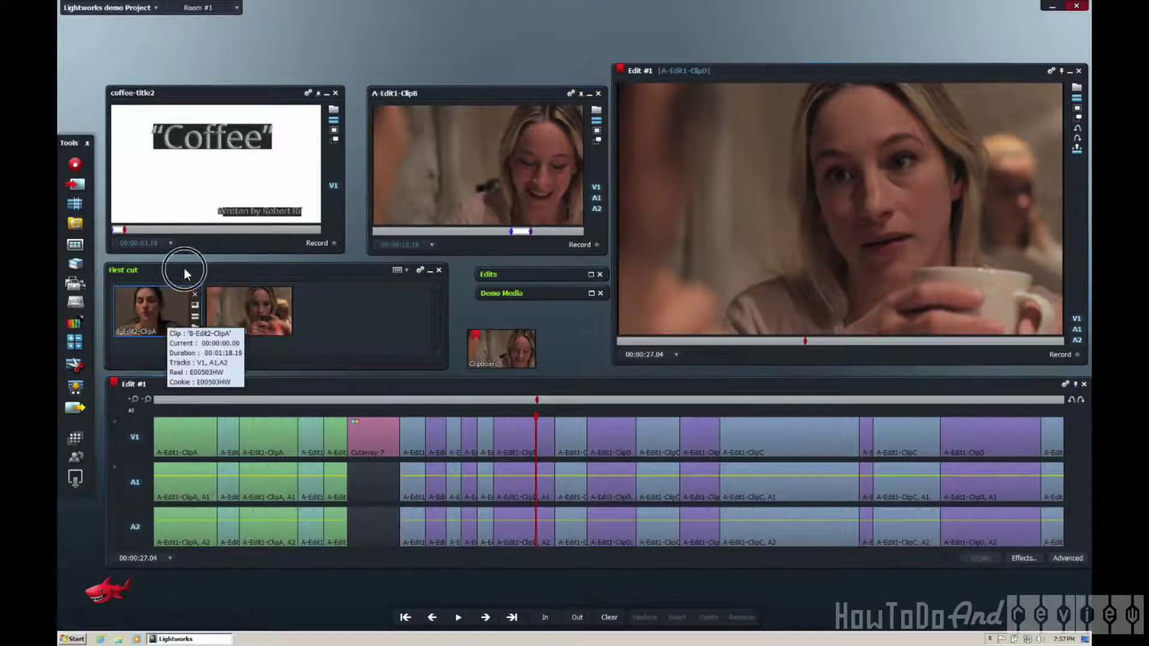
pyautogui.moveTo(184, 268); pyautogui.dragTo(211, 181)
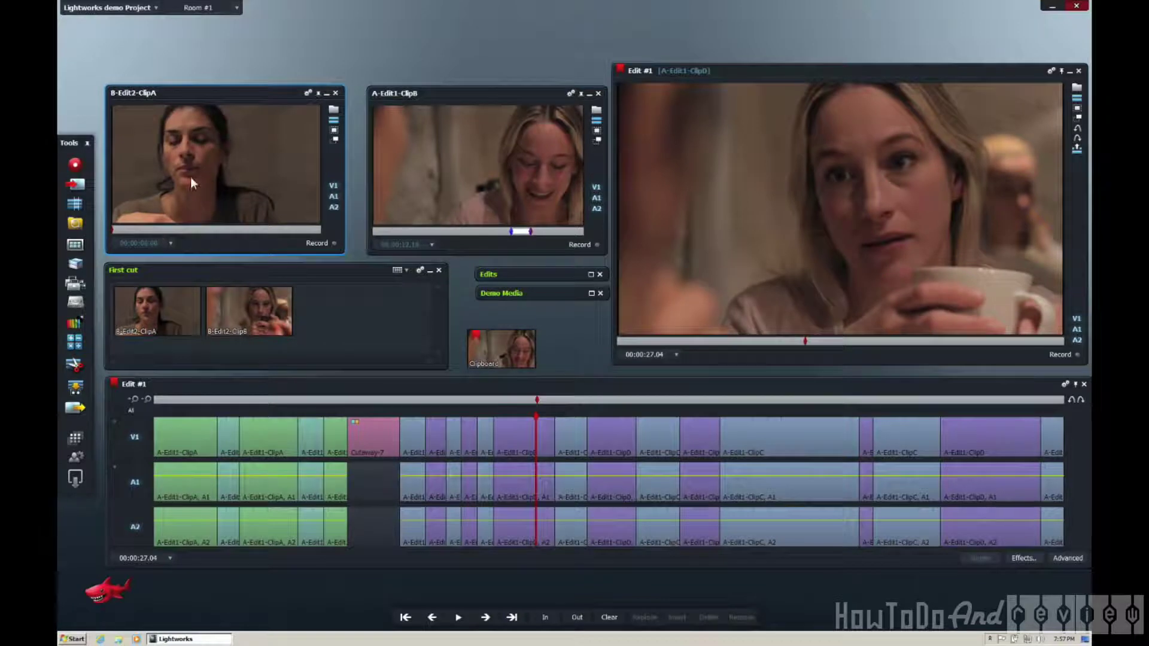
pyautogui.click(195, 136)
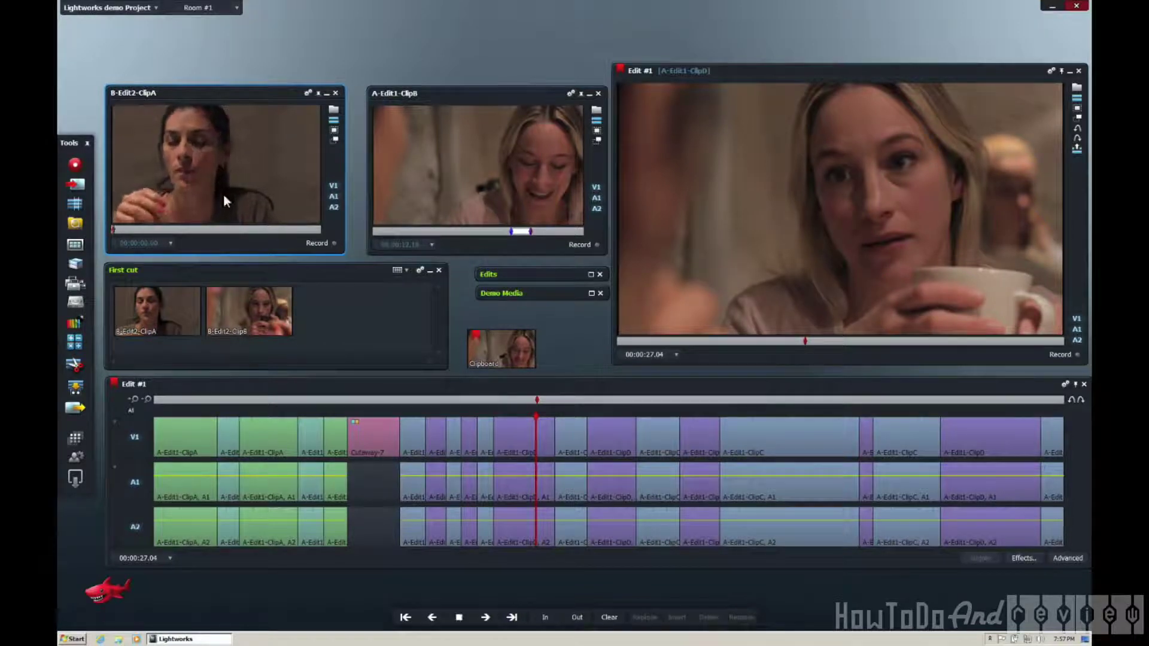
# Play A-Edit1-ClipB, B-Edit2-ClipA and Edit #1, then switch over to the Mac desktop
pyautogui.click(448, 163)
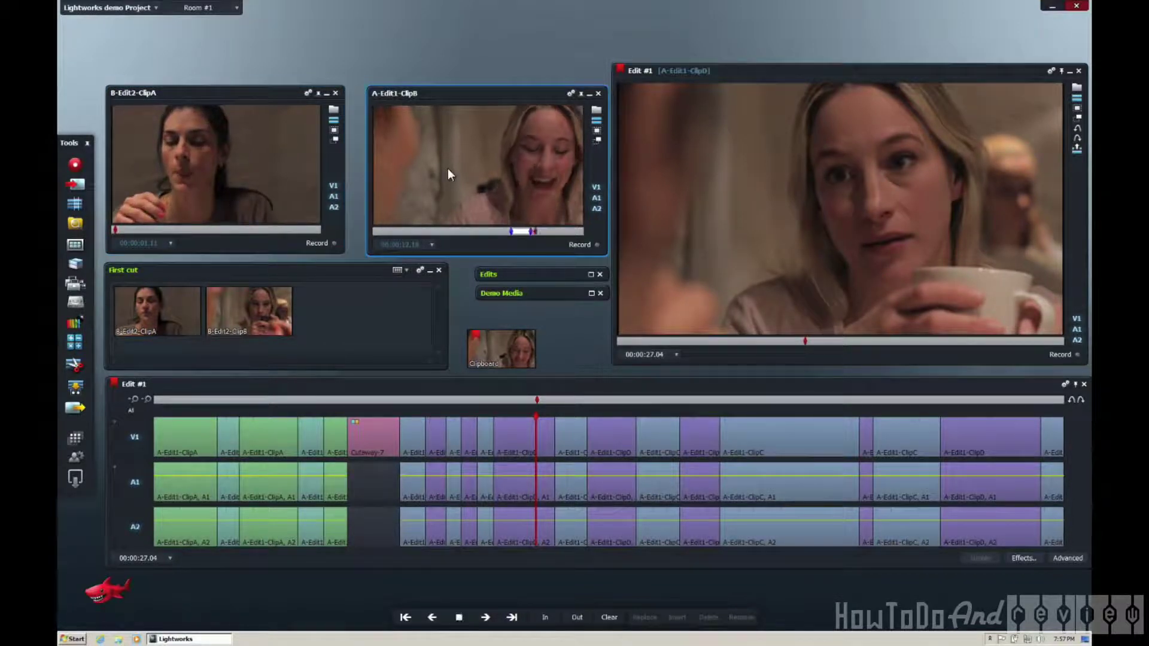
pyautogui.click(242, 167)
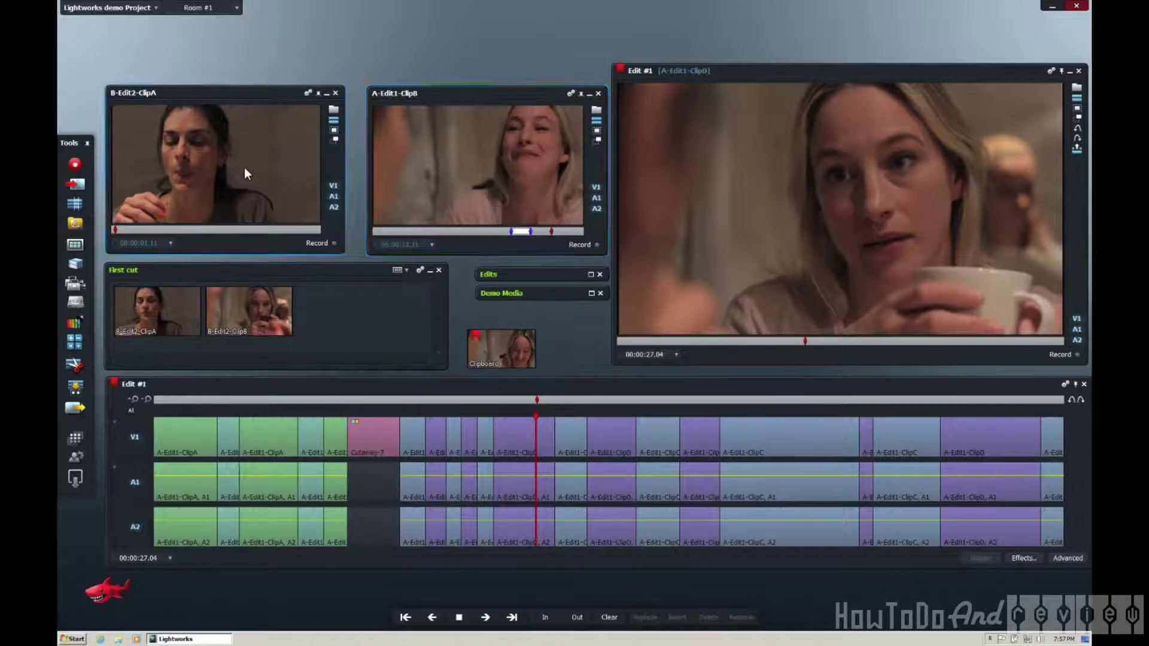
pyautogui.click(737, 219)
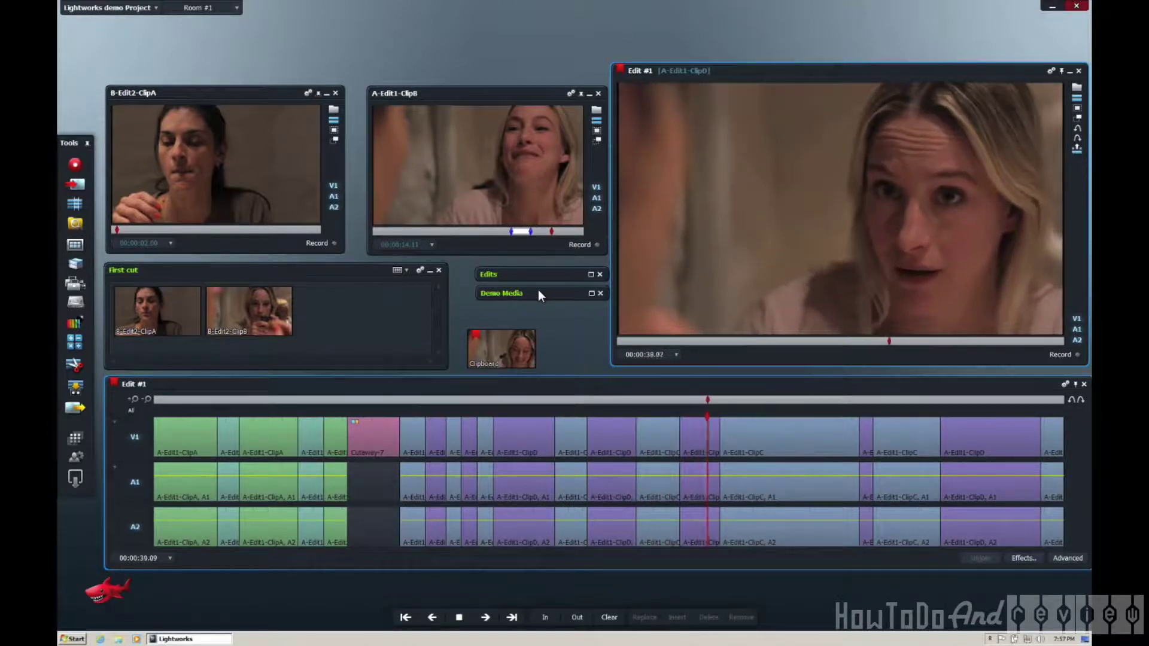
pyautogui.hotkey('ctrl', 'Left')
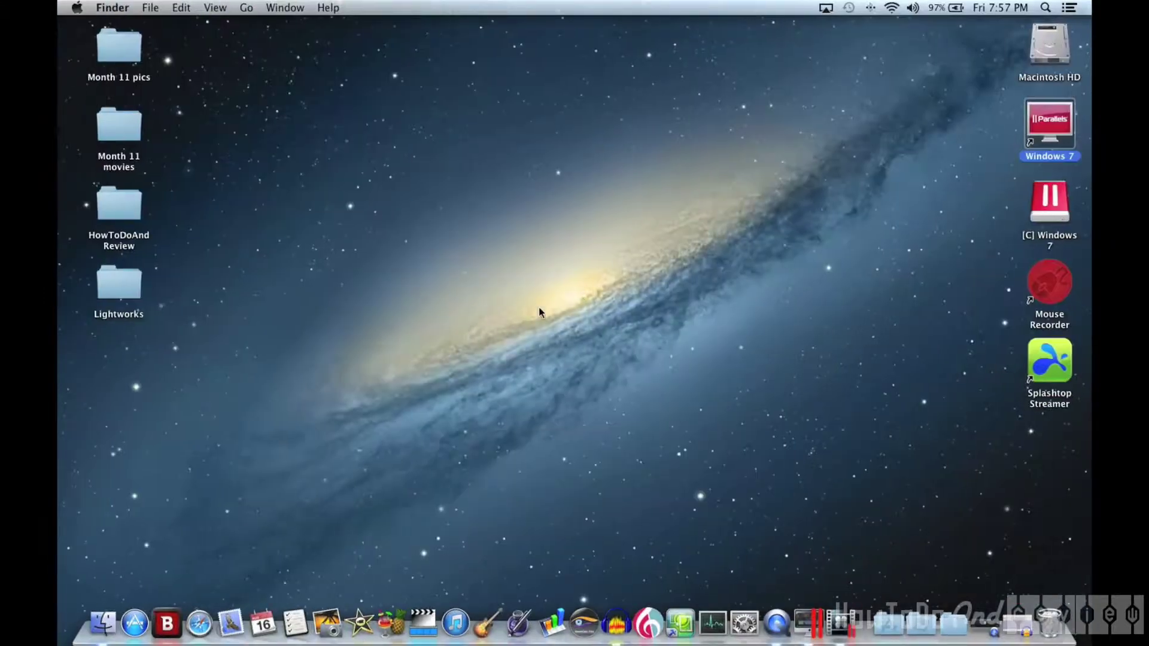
# Open LightworksTutorialScript.pdf from Downloads > Script in Preview and scroll down the script
pyautogui.click(965, 617)
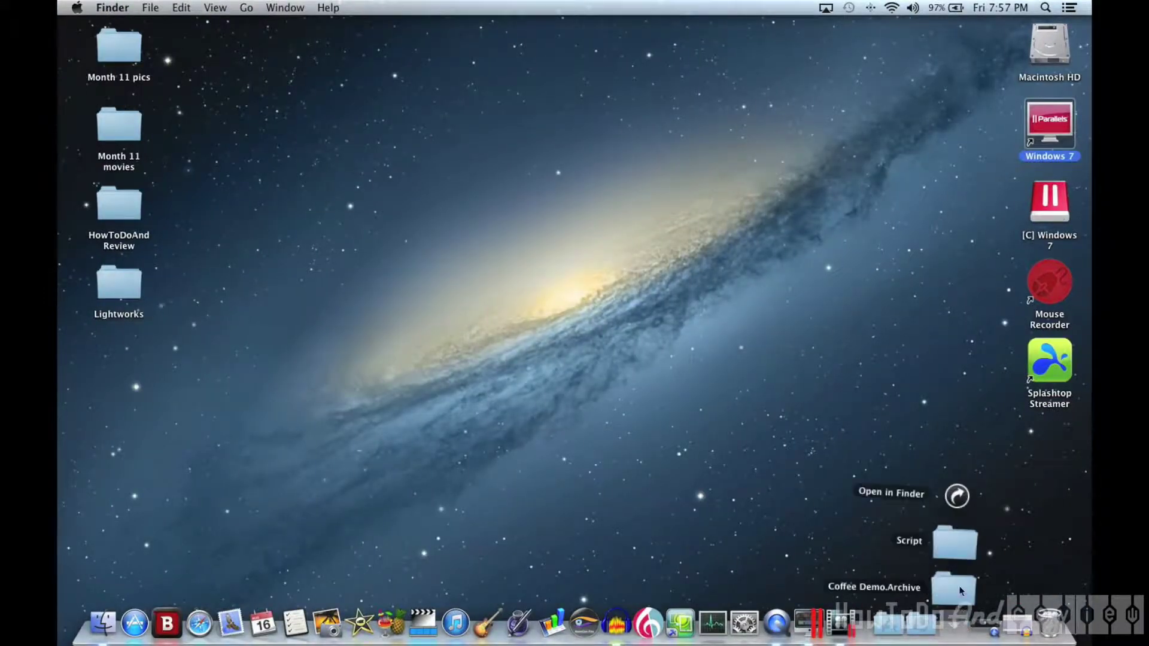
pyautogui.click(962, 558)
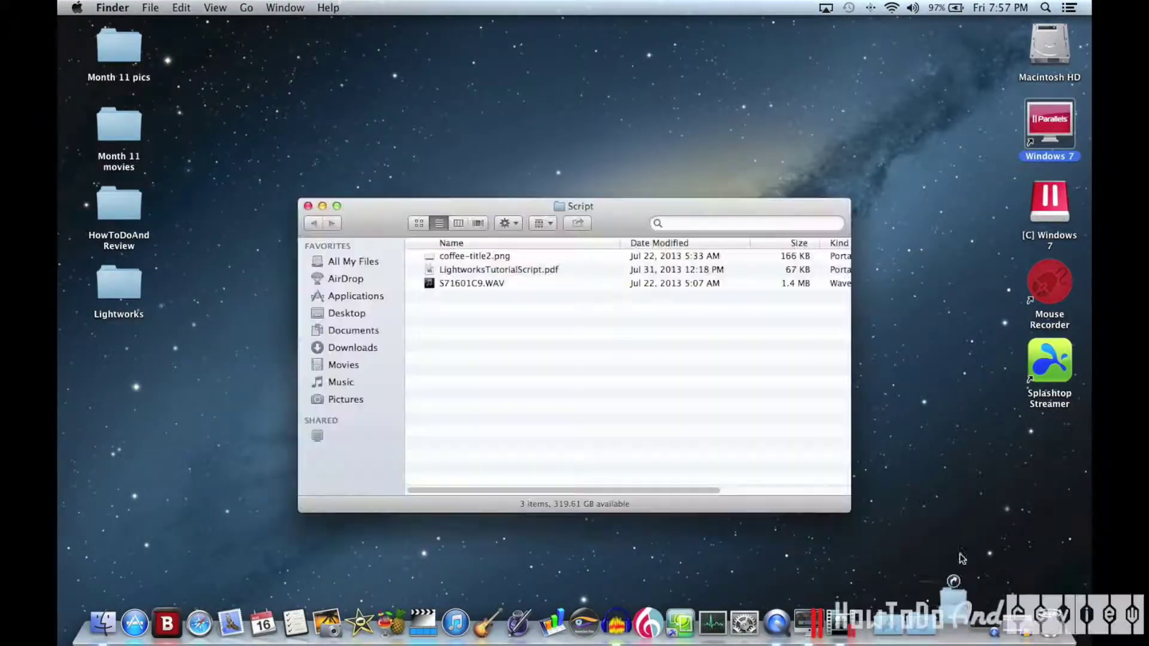
pyautogui.doubleClick(470, 271)
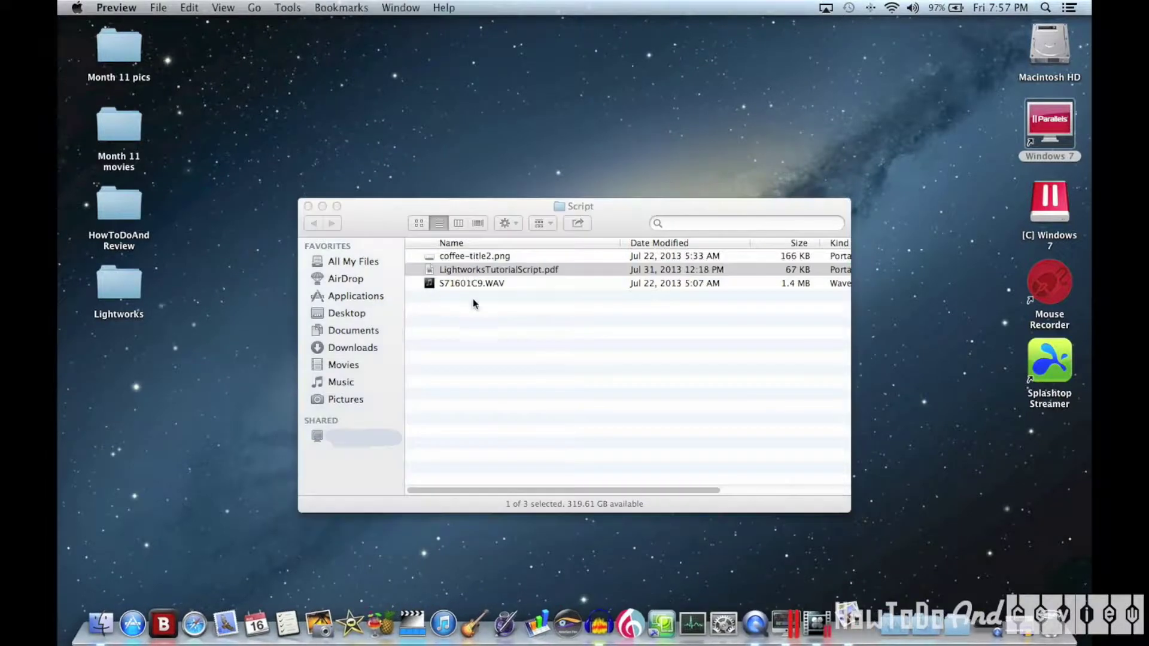
pyautogui.scroll(-5, 483, 324)
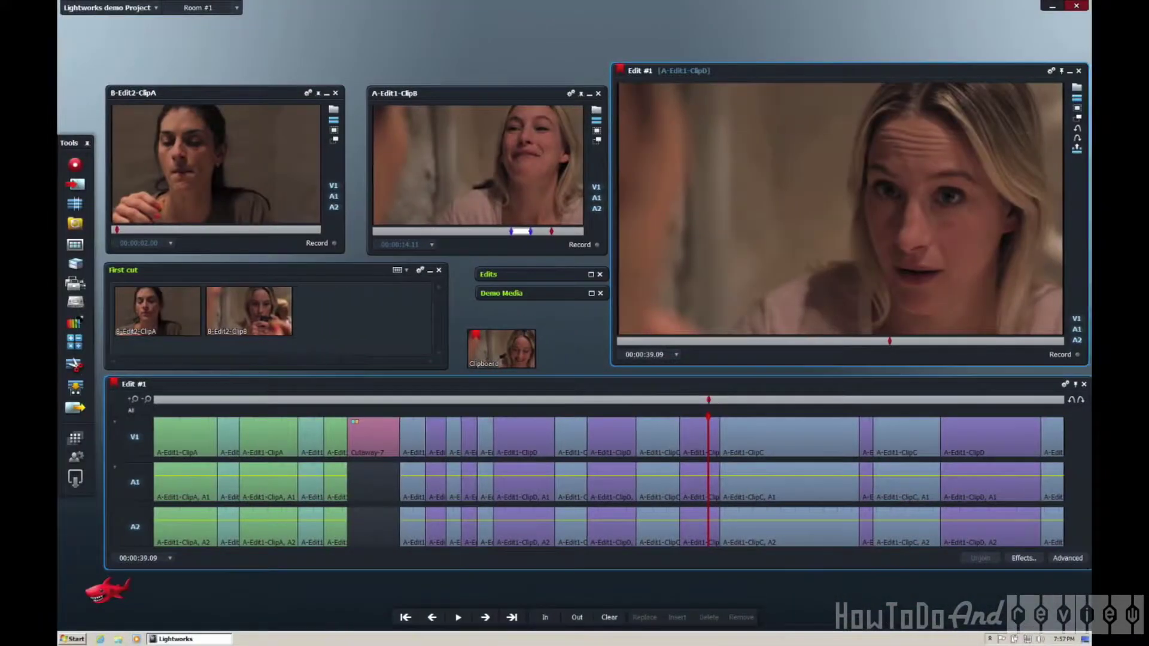
# Review the Windows 7 VM's General configuration, 4 CPUs and 4096 MB memory, then close it
pyautogui.click(332, 8)
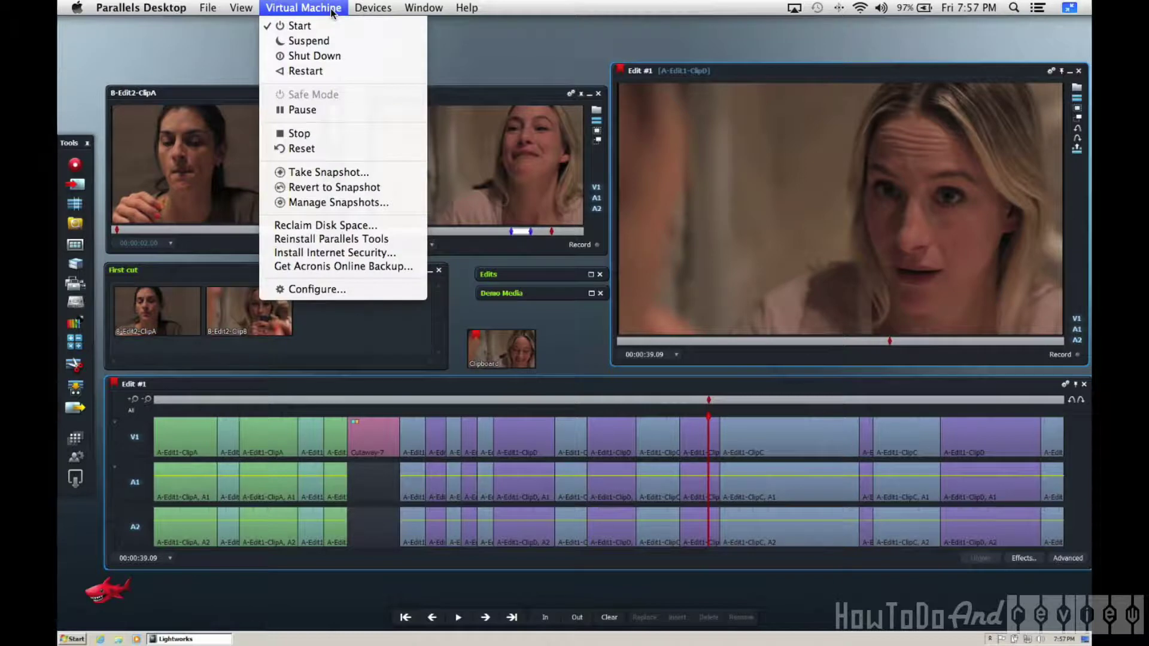
pyautogui.click(316, 291)
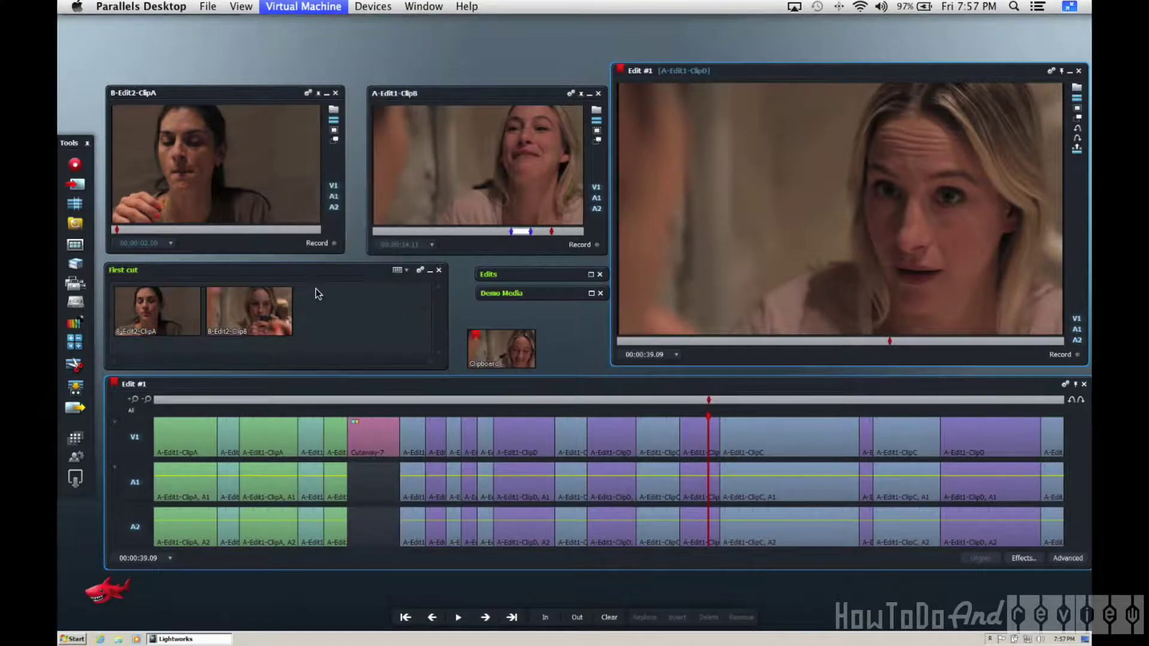
pyautogui.click(399, 166)
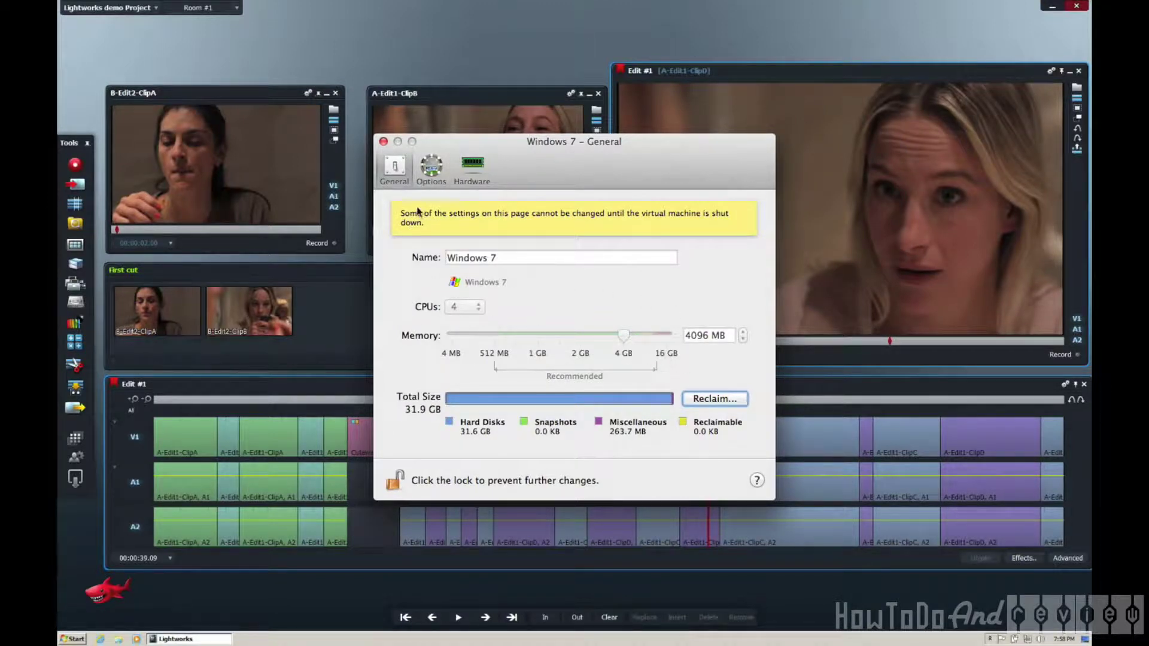
pyautogui.click(383, 142)
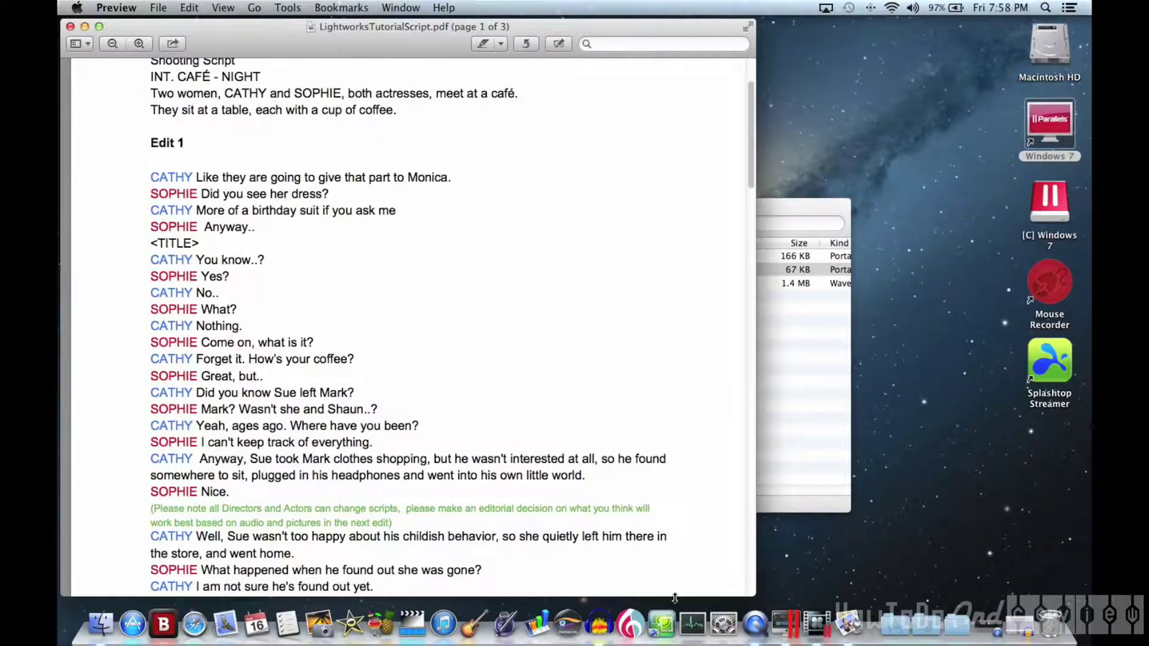
# Check System Memory in Activity Monitor (Parallels VM 3.82 GB), then switch back to Lightworks
pyautogui.click(693, 624)
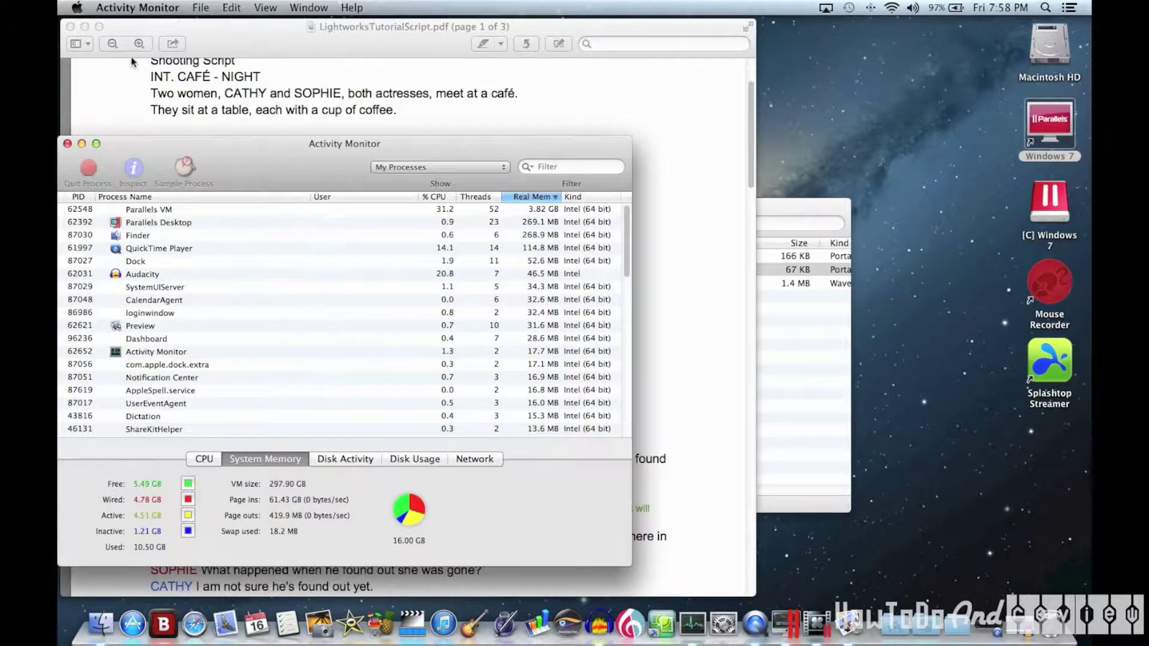
pyautogui.press('super+Tab')
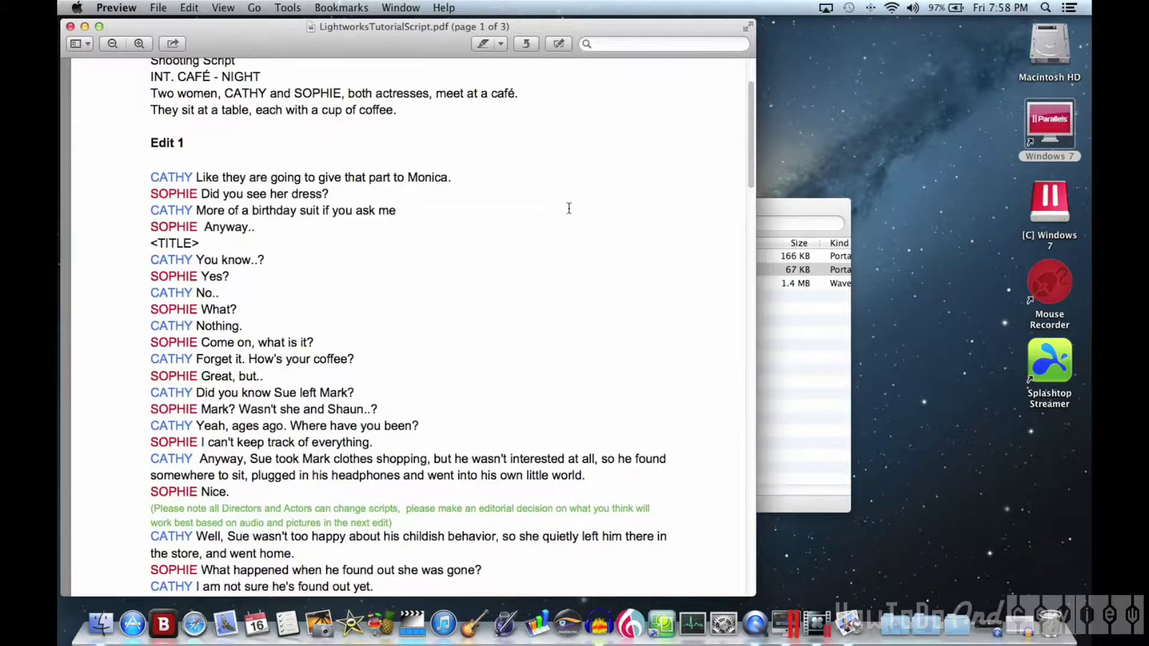
pyautogui.press('super+Tab')
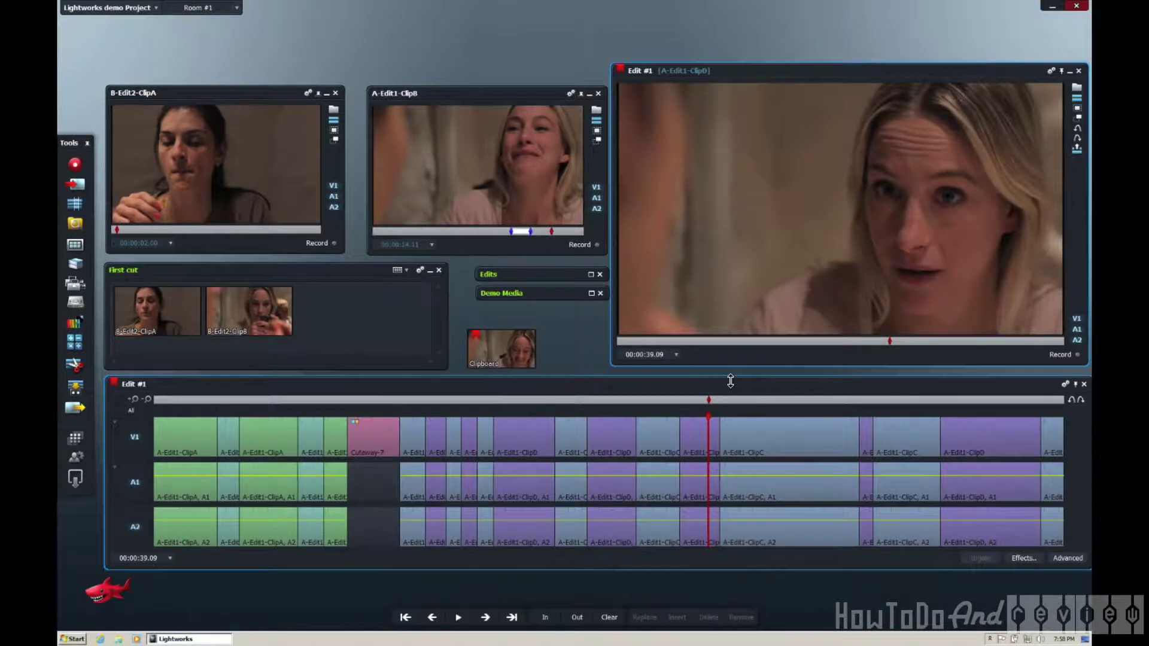
# Play the timeline to 00:00:47.06, then scrub the A-Edit1-ClipB and B-Edit2-ClipA source viewers
pyautogui.press('space')
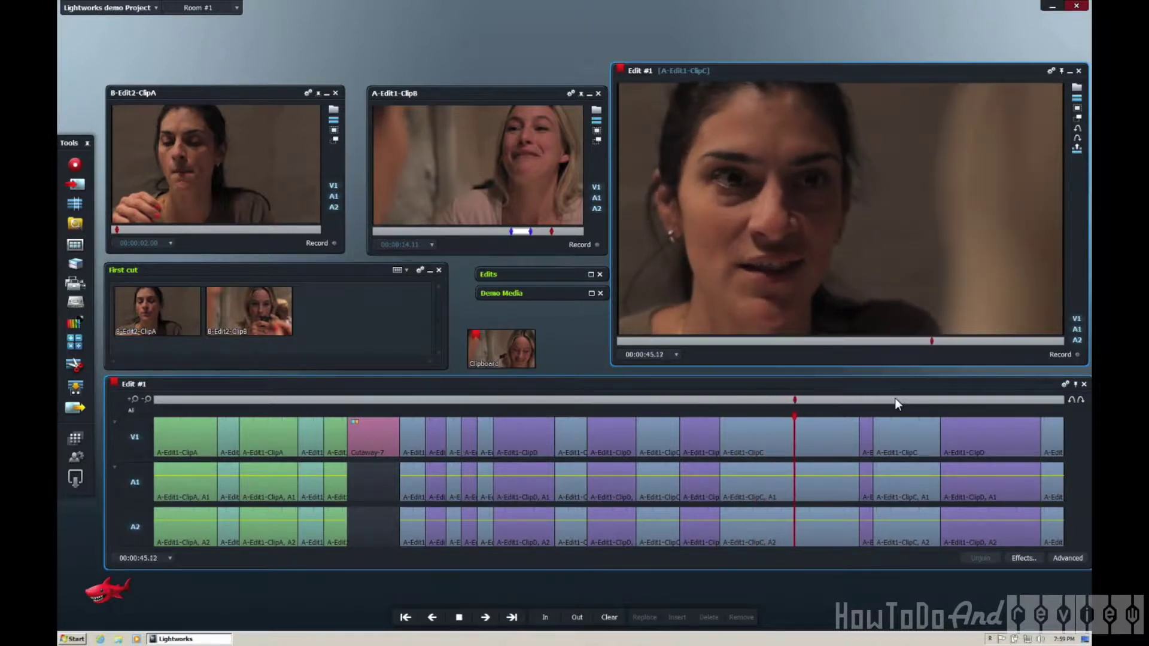
pyautogui.press('space')
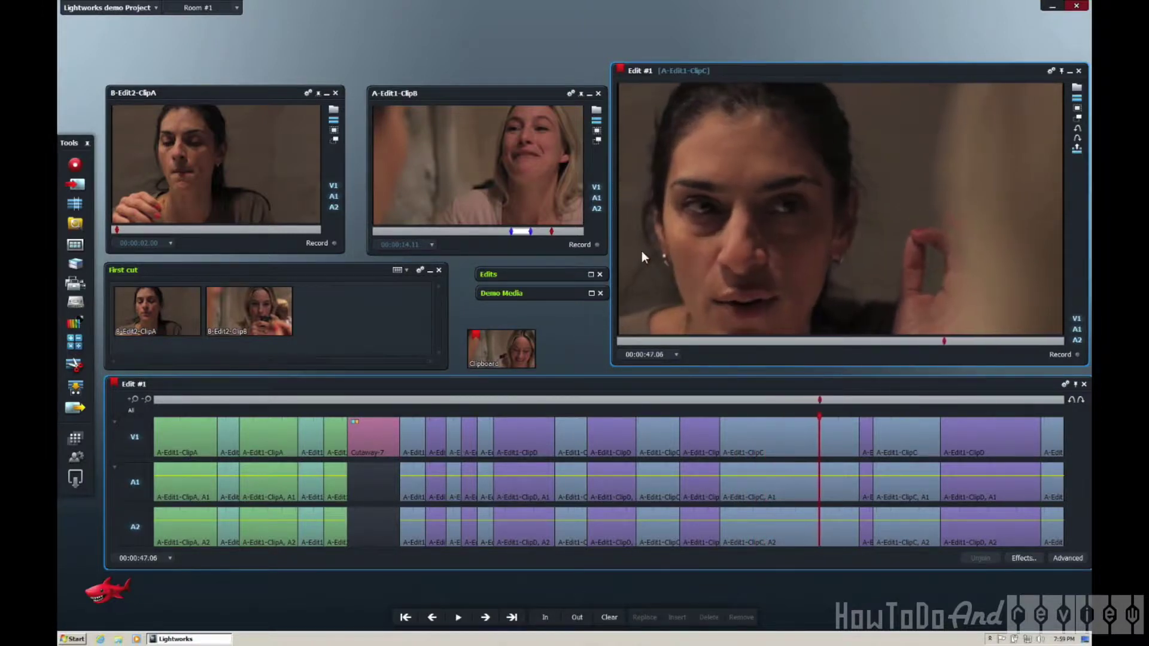
pyautogui.moveTo(551, 231)
pyautogui.mouseDown()
pyautogui.moveTo(414, 235)
pyautogui.moveTo(548, 232)
pyautogui.moveTo(460, 234)
pyautogui.mouseUp()
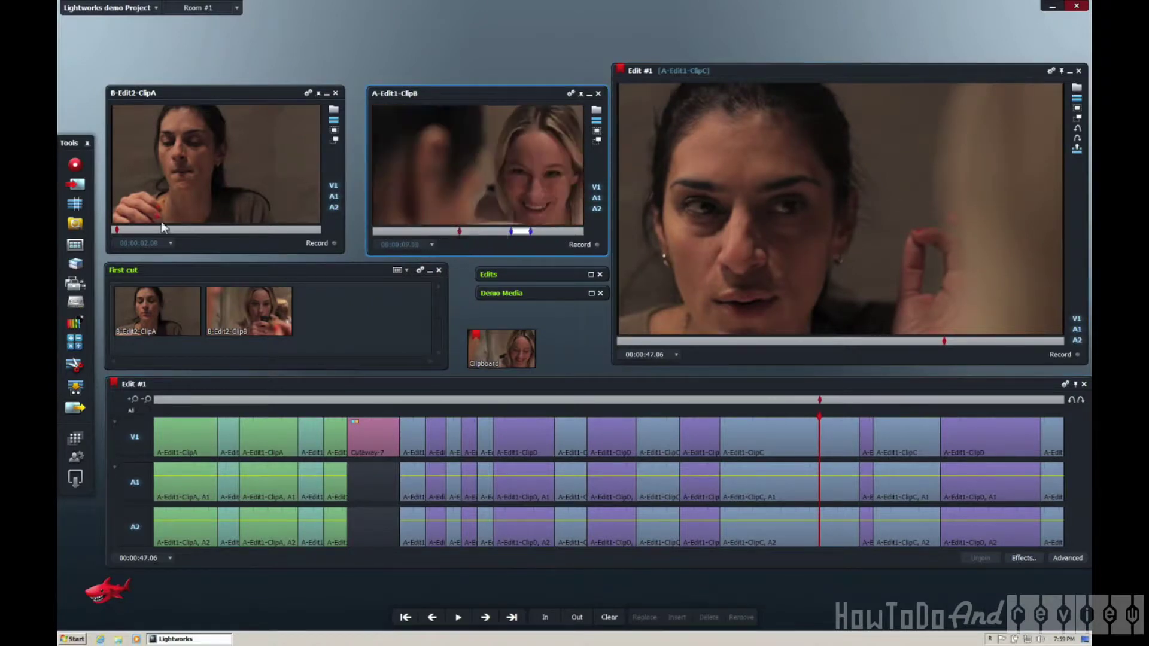
pyautogui.moveTo(115, 228)
pyautogui.mouseDown()
pyautogui.moveTo(285, 228)
pyautogui.moveTo(170, 231)
pyautogui.mouseUp()
# Expand the Demo Media bin, play the Cutaway-6 clip, and shrink the bin again
pyautogui.click(591, 293)
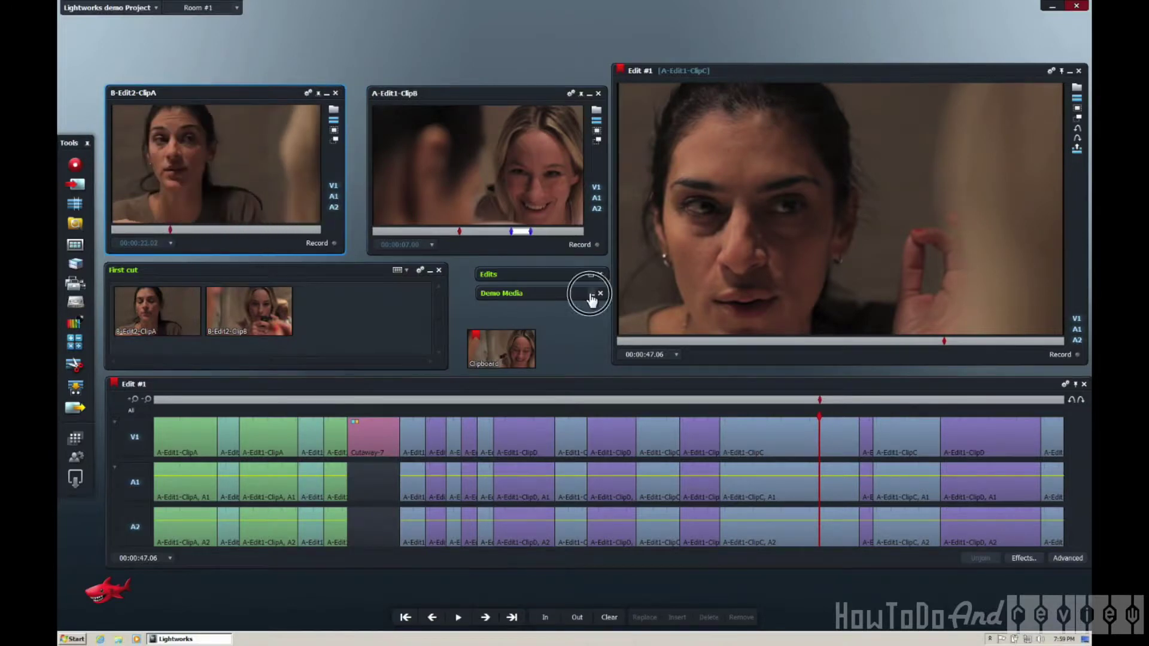
pyautogui.click(336, 437)
pyautogui.press('space')
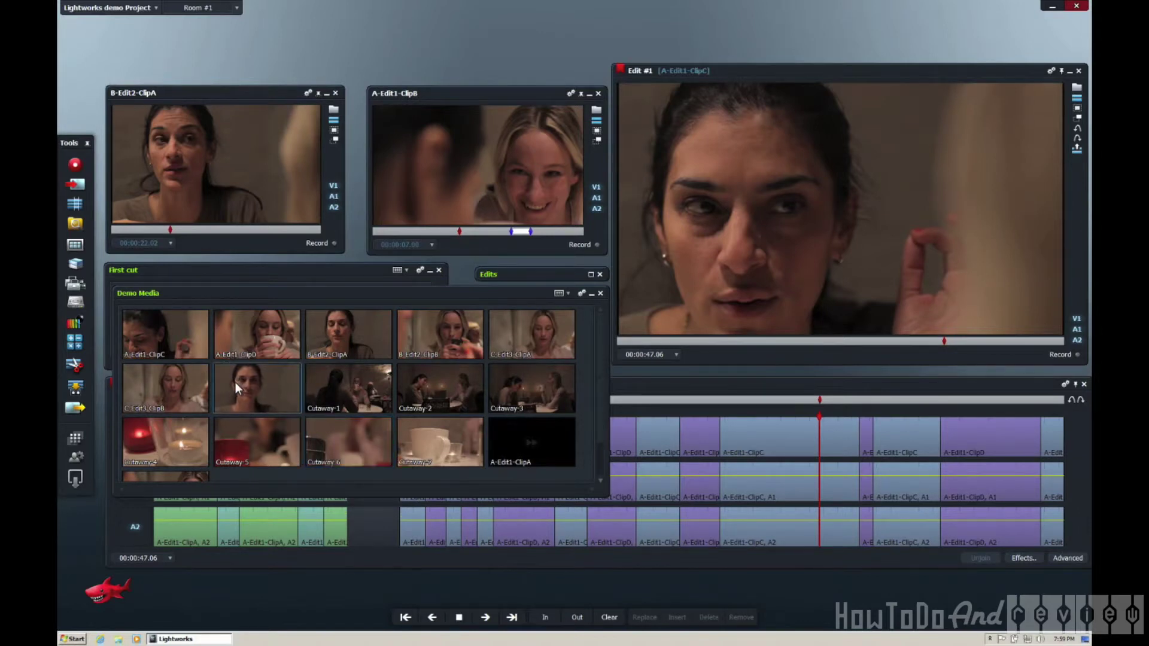
pyautogui.click(591, 295)
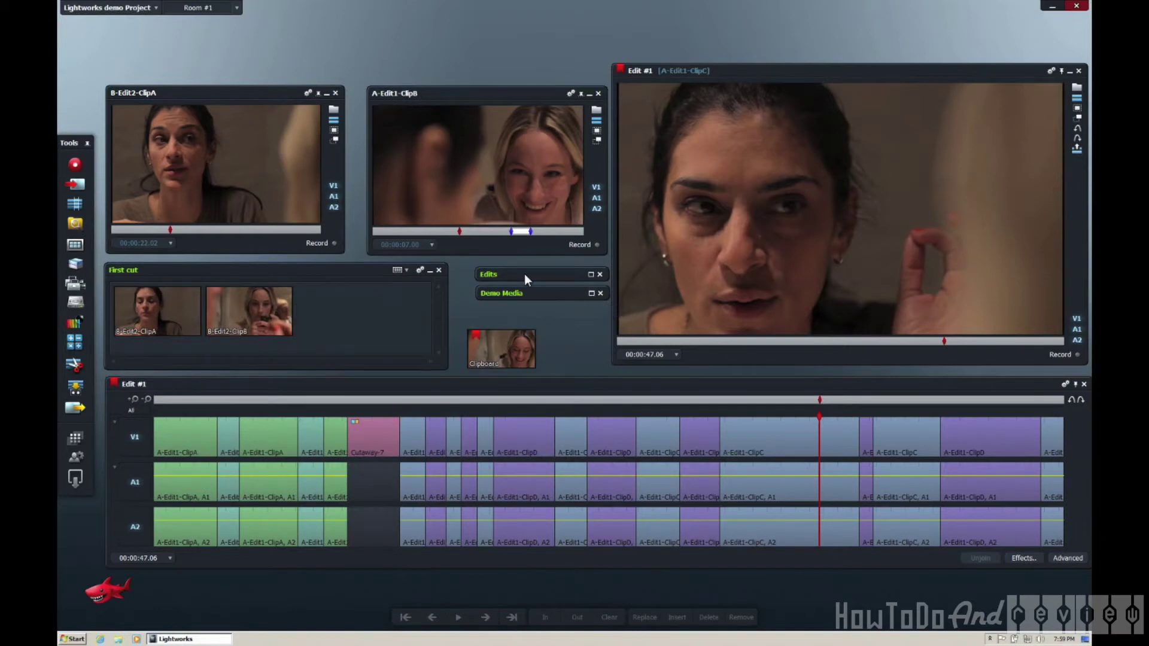